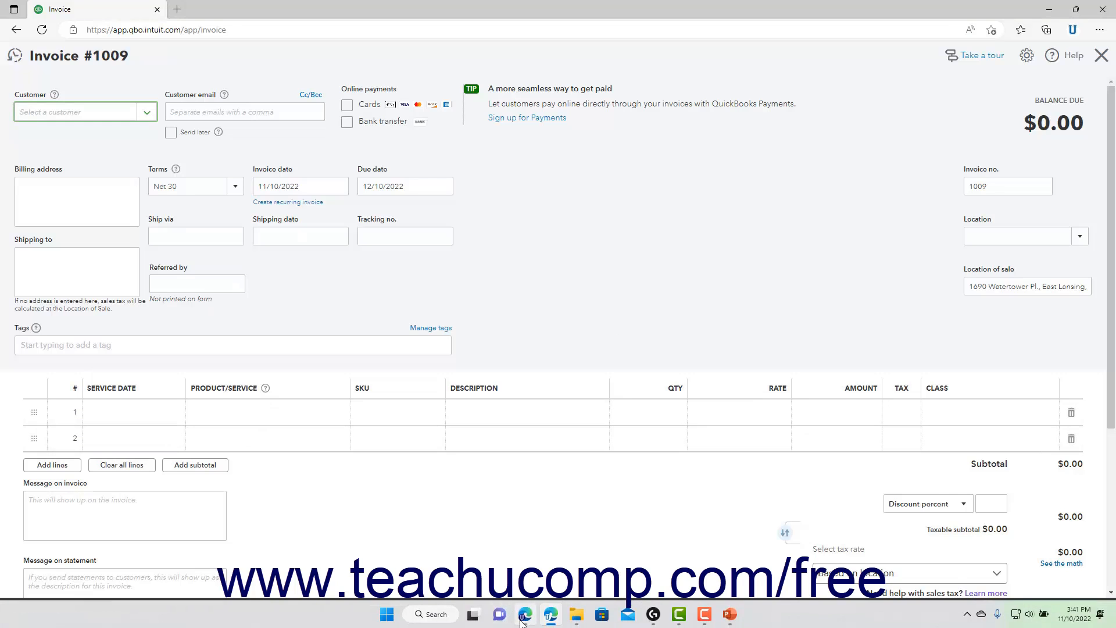
- Switch to the browser window with the Joe's Junk invoice and view the invoice's customization field options
{"action": "left_click", "coordinate": [521, 622]}
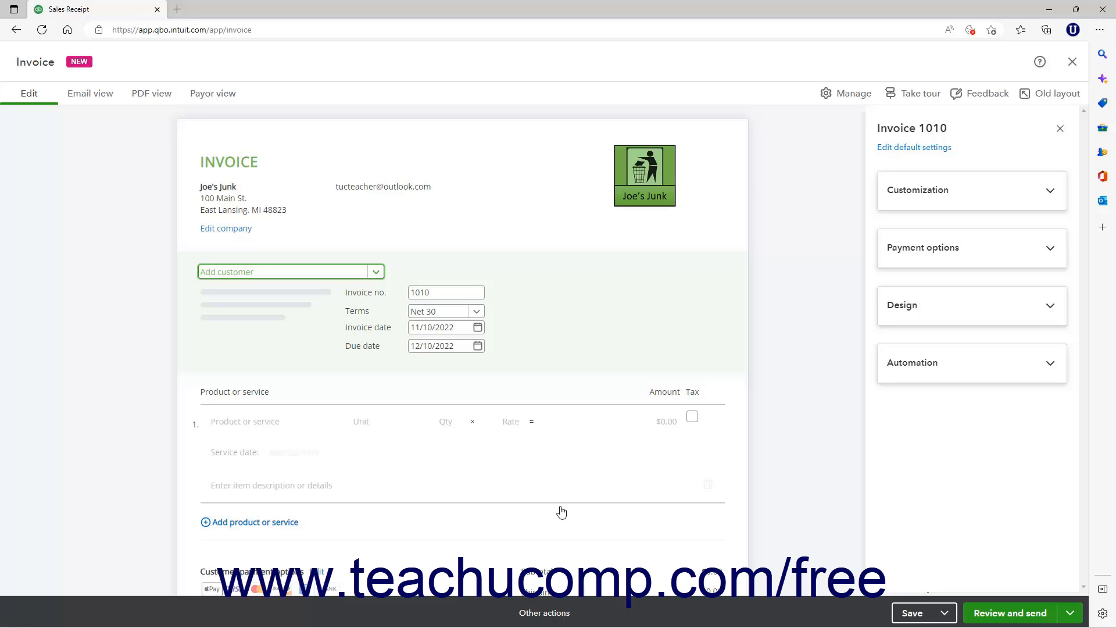
{"action": "left_click", "coordinate": [854, 95]}
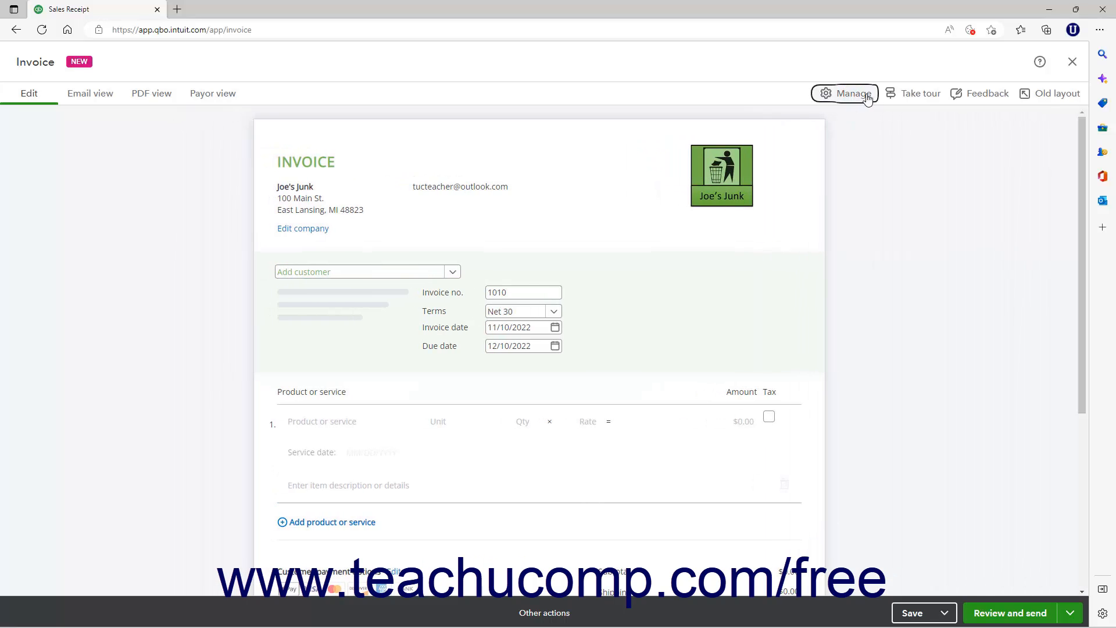
{"action": "left_click", "coordinate": [855, 95]}
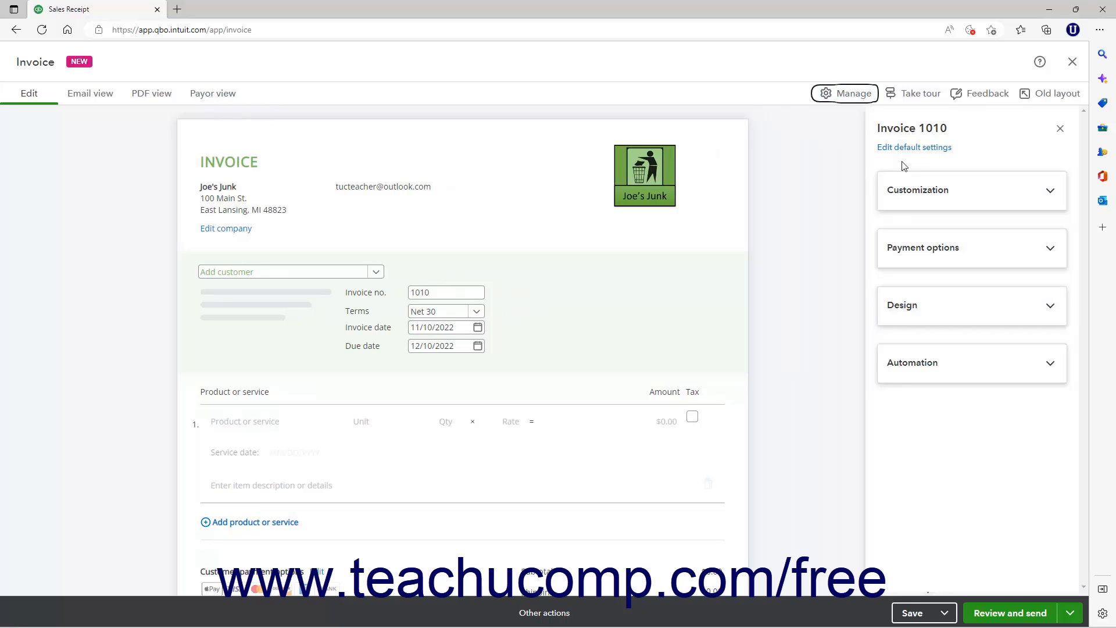
{"action": "left_click", "coordinate": [909, 190]}
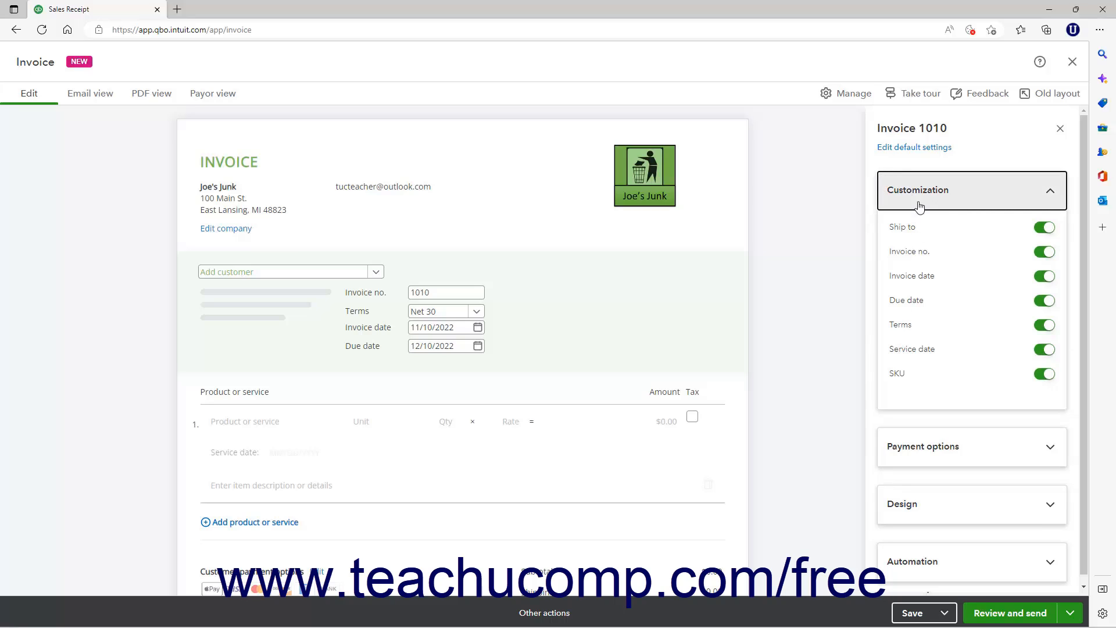
{"action": "left_click", "coordinate": [920, 206]}
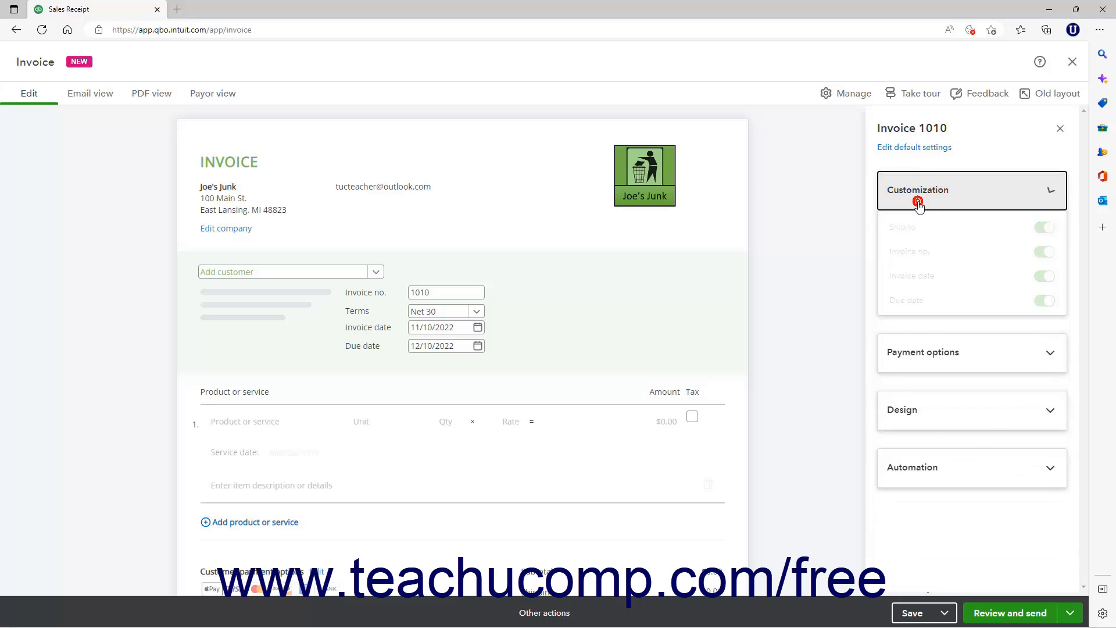
- Set the invoice design to dark green #2a651c with the Helvetica Neue font, and exit the form without saving the invoice
{"action": "left_click", "coordinate": [917, 308]}
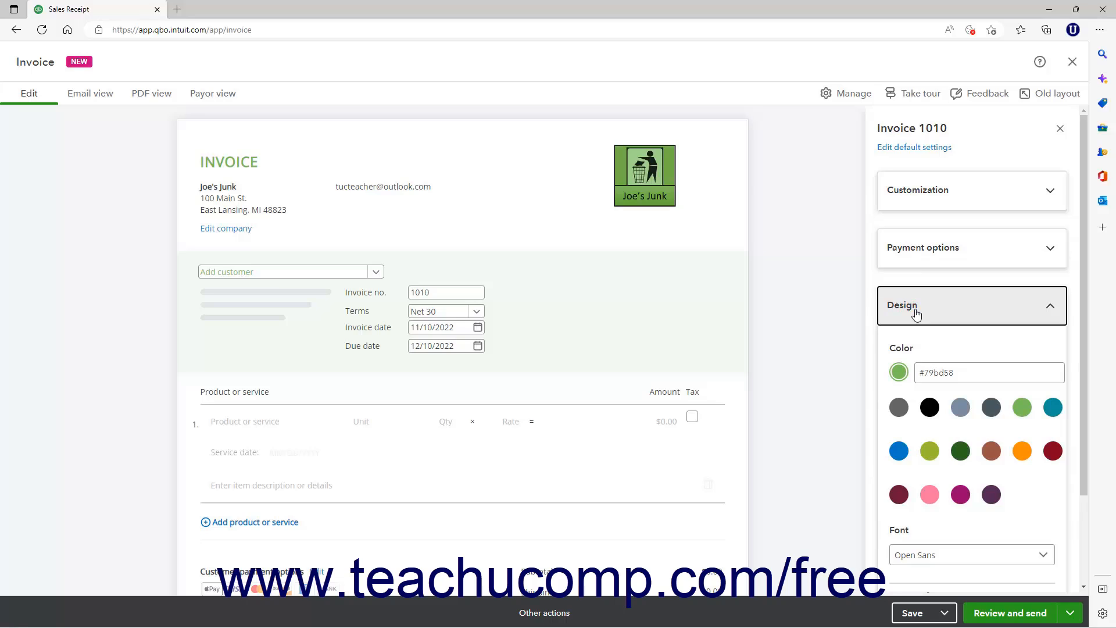
{"action": "left_click", "coordinate": [961, 451]}
{"action": "left_click", "coordinate": [957, 557]}
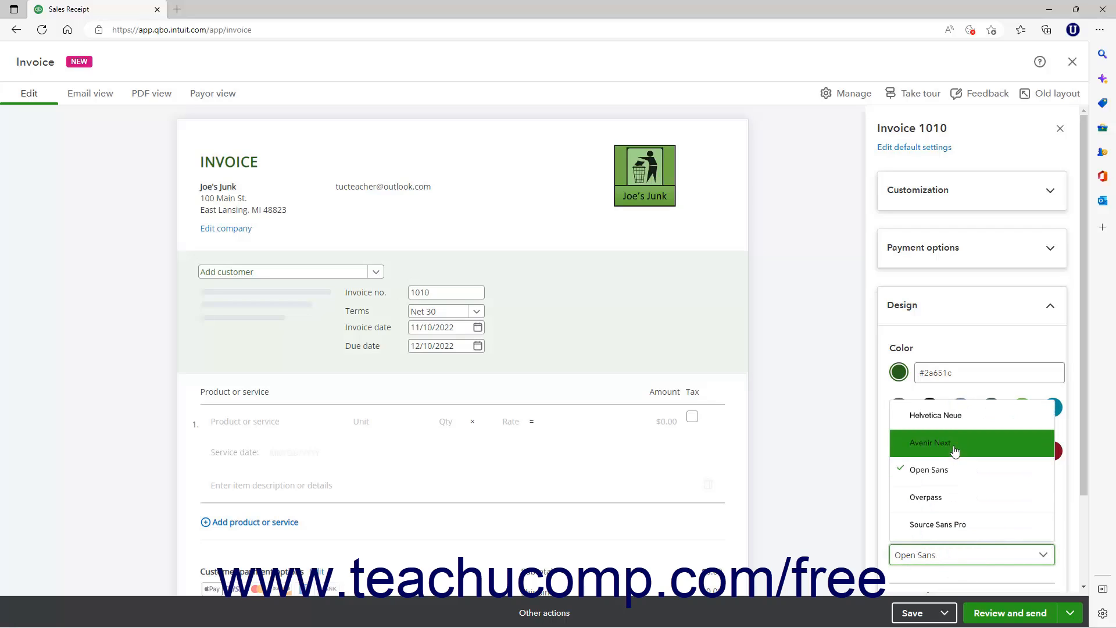
{"action": "left_click", "coordinate": [956, 419]}
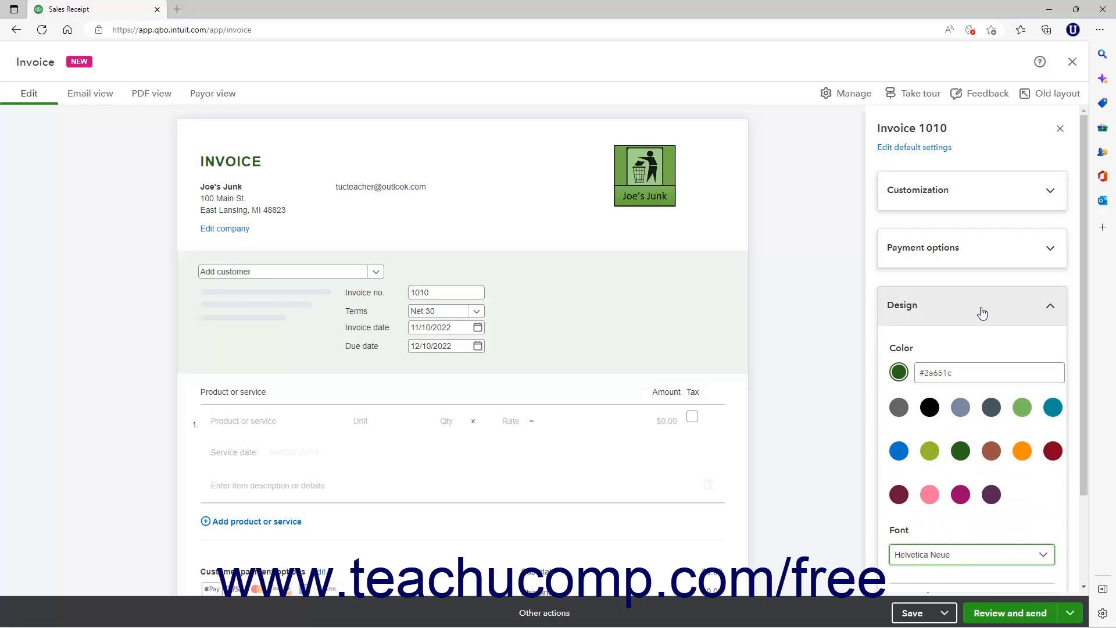
{"action": "left_click", "coordinate": [1025, 308]}
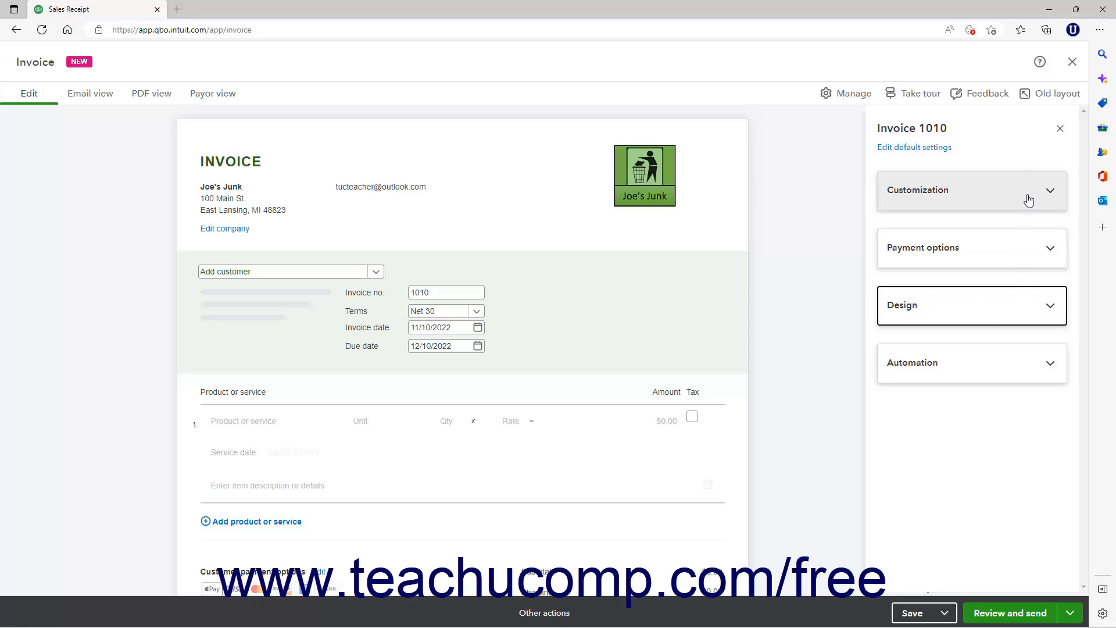
{"action": "left_click", "coordinate": [1074, 62]}
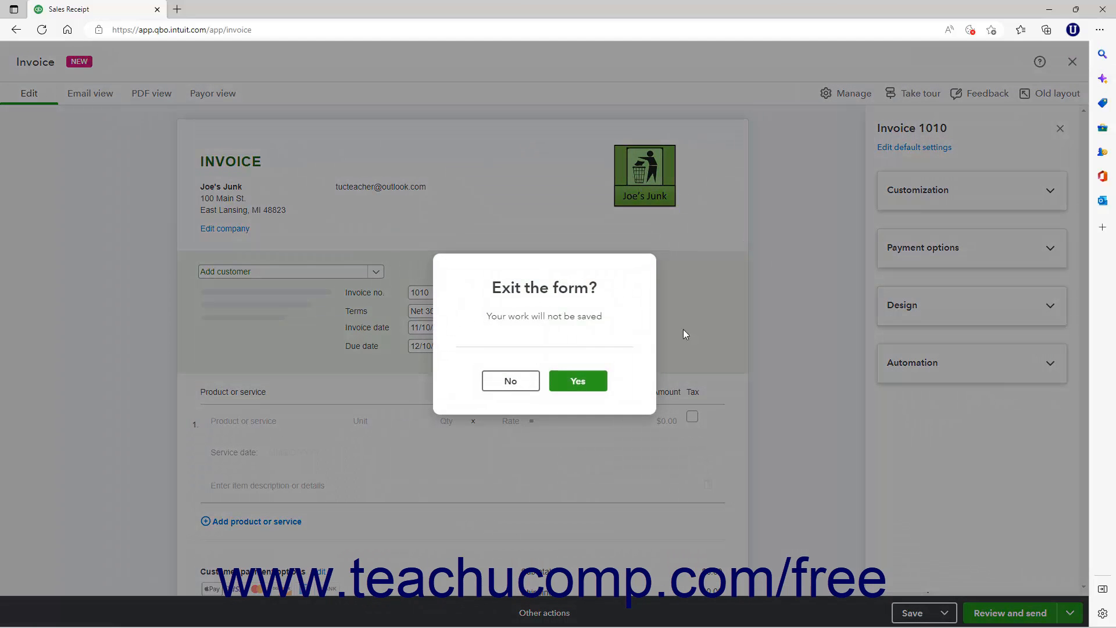
{"action": "left_click", "coordinate": [577, 381]}
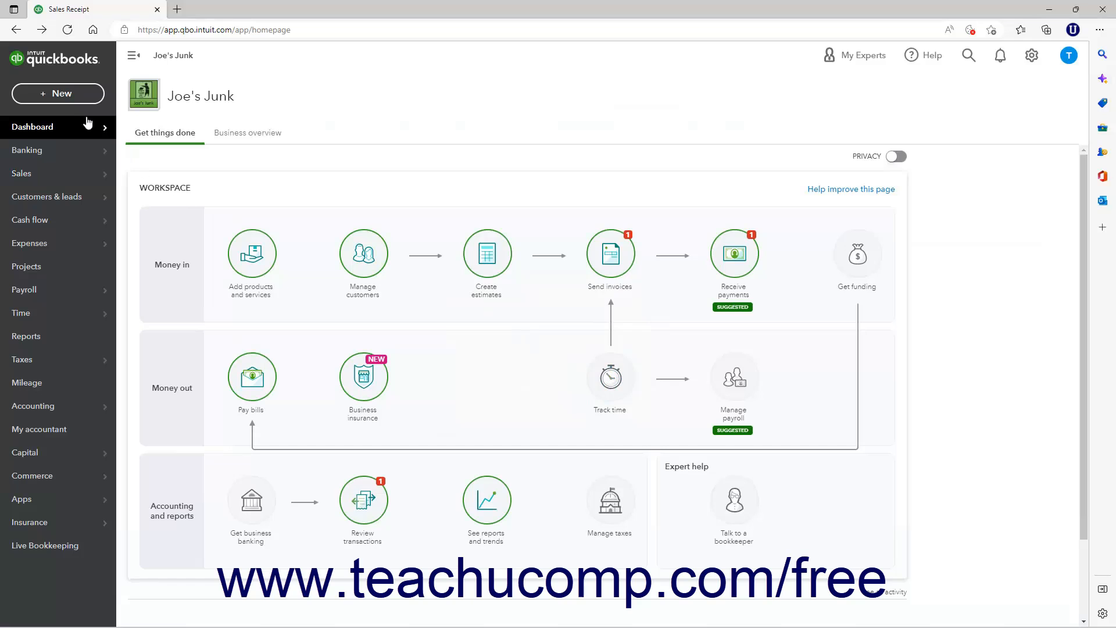
- Check the form styles offered for customizing a new sales receipt, and look over the company's settings options
{"action": "left_click", "coordinate": [81, 93]}
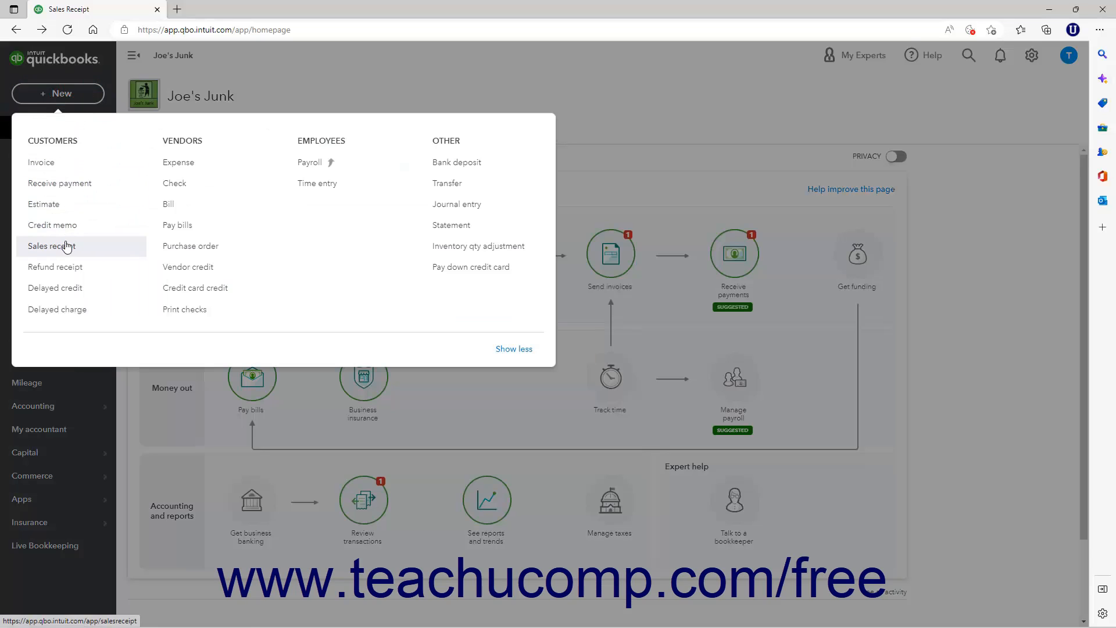
{"action": "left_click", "coordinate": [65, 245]}
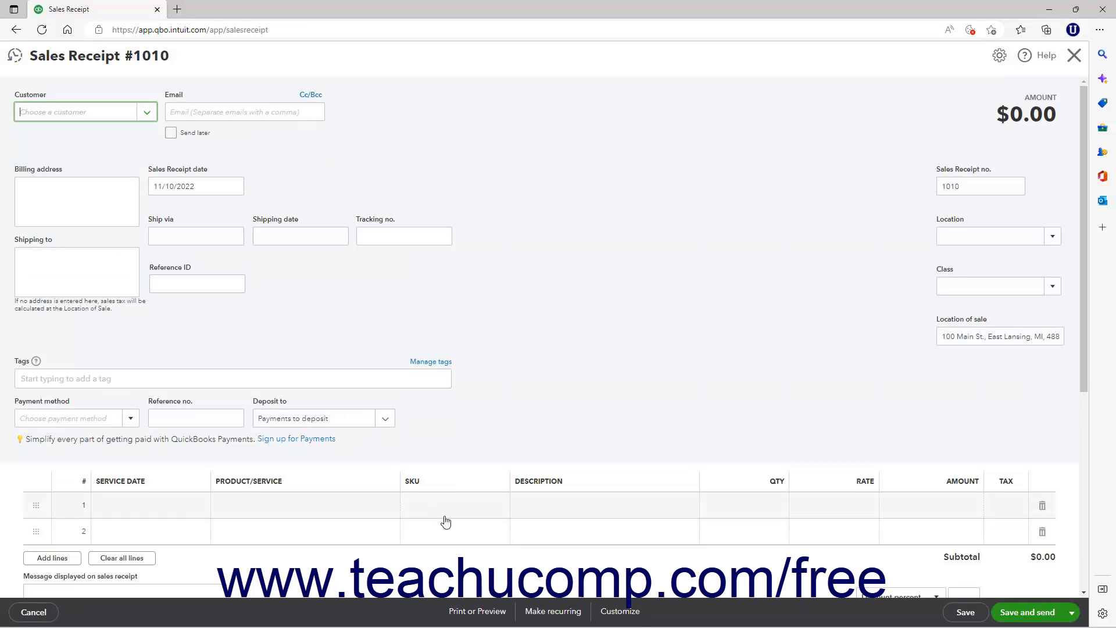
{"action": "left_click", "coordinate": [618, 620]}
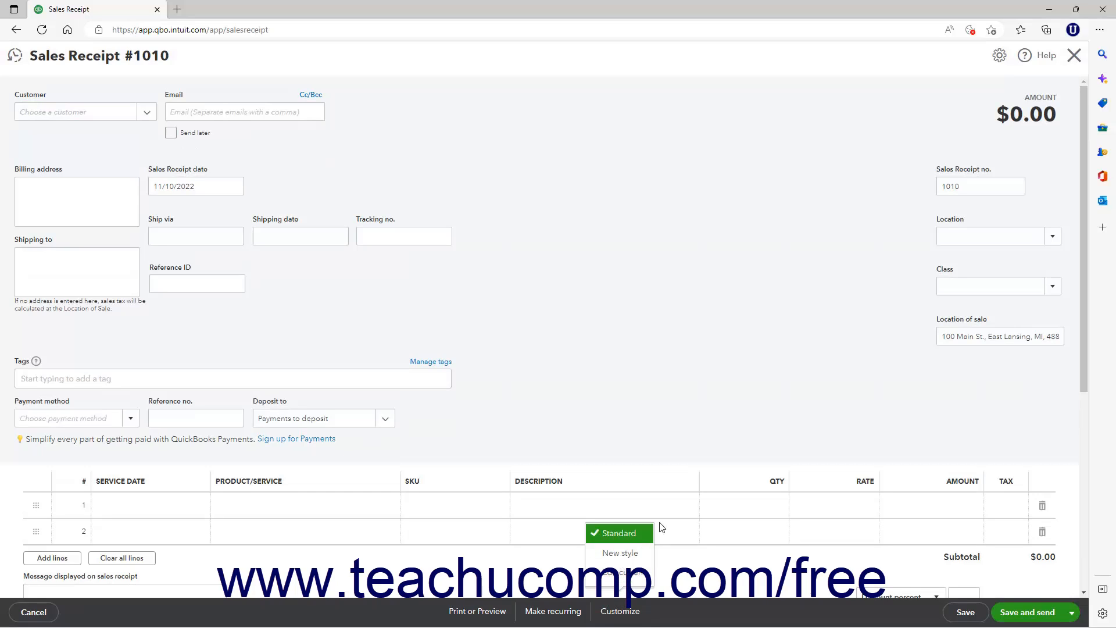
{"action": "left_click", "coordinate": [1074, 56]}
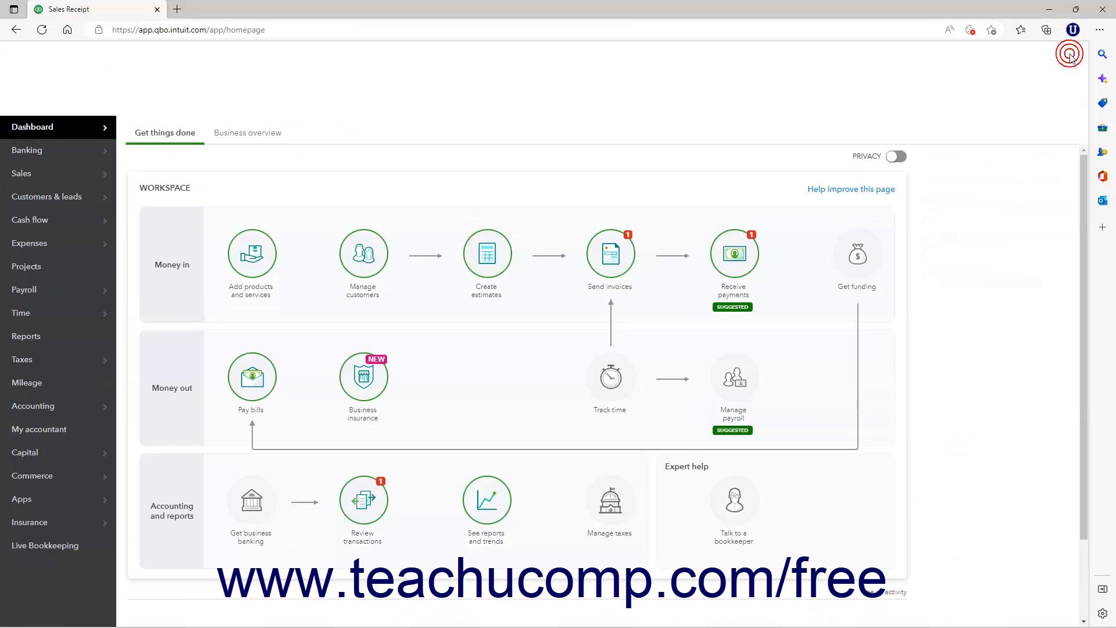
{"action": "left_click", "coordinate": [1033, 56]}
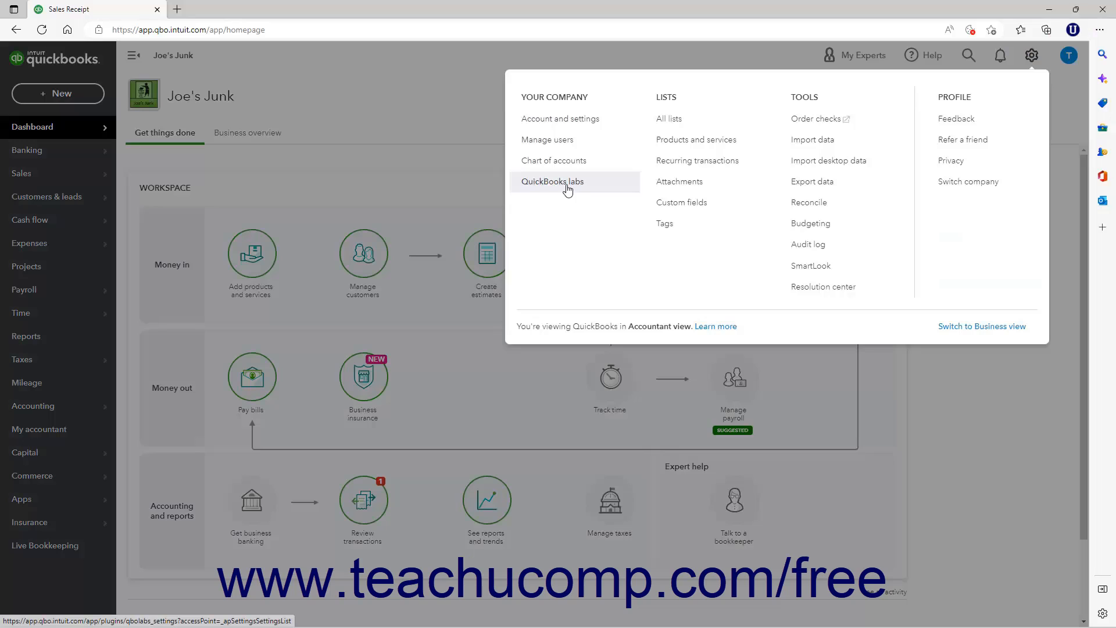
{"action": "left_click", "coordinate": [1033, 55]}
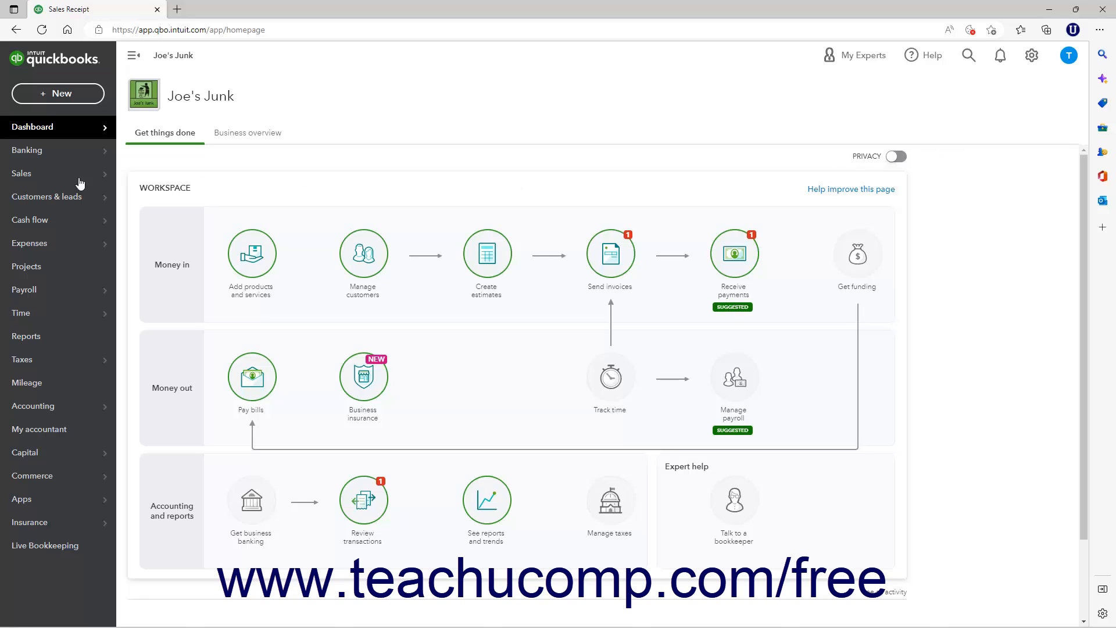
- Open a new invoice and try to switch it back to the old layout, cancelling the request
{"action": "left_click", "coordinate": [91, 106]}
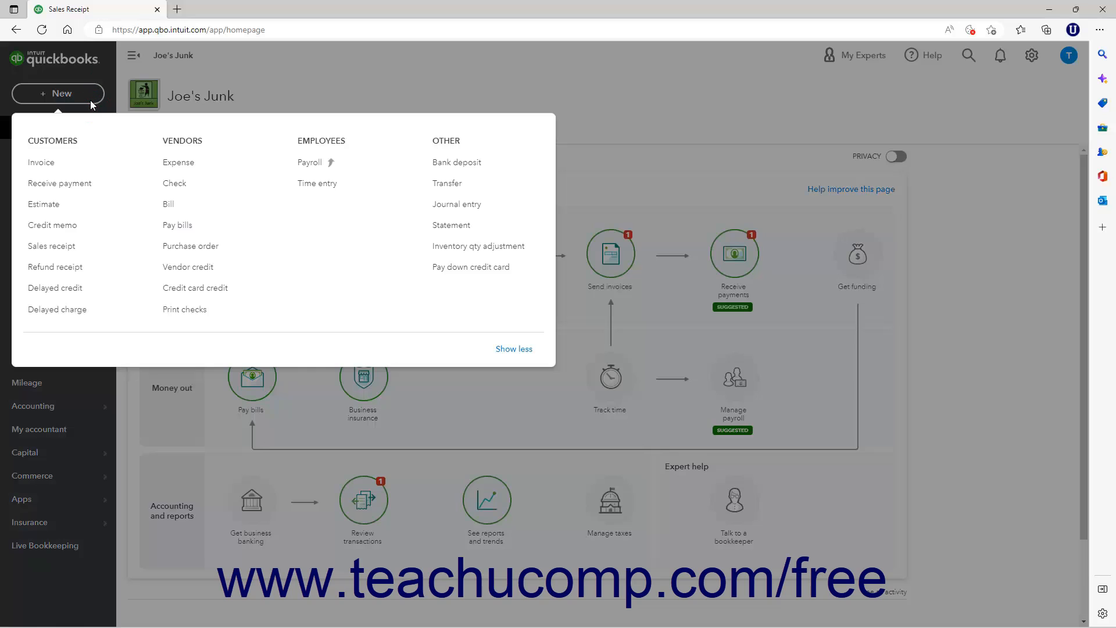
{"action": "left_click", "coordinate": [61, 163]}
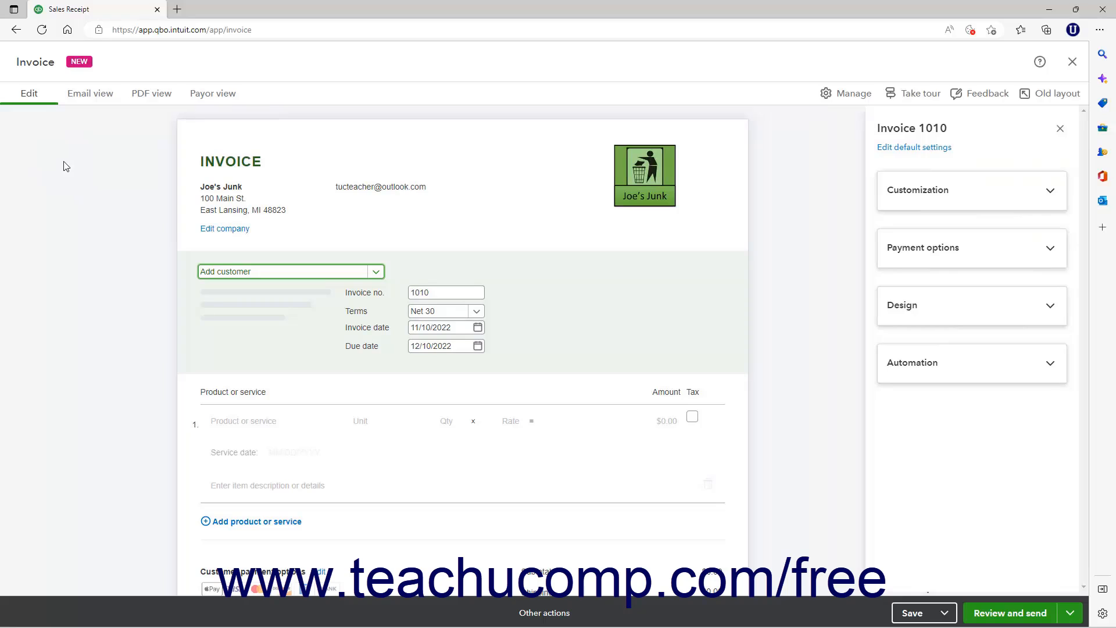
{"action": "left_click", "coordinate": [1042, 98]}
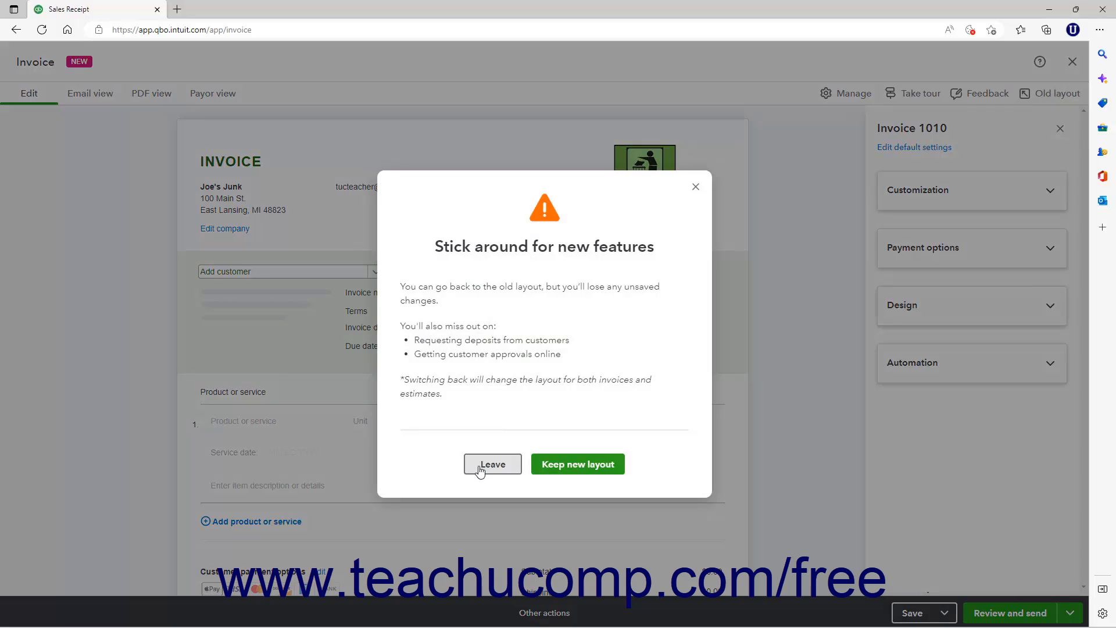
{"action": "left_click", "coordinate": [694, 187]}
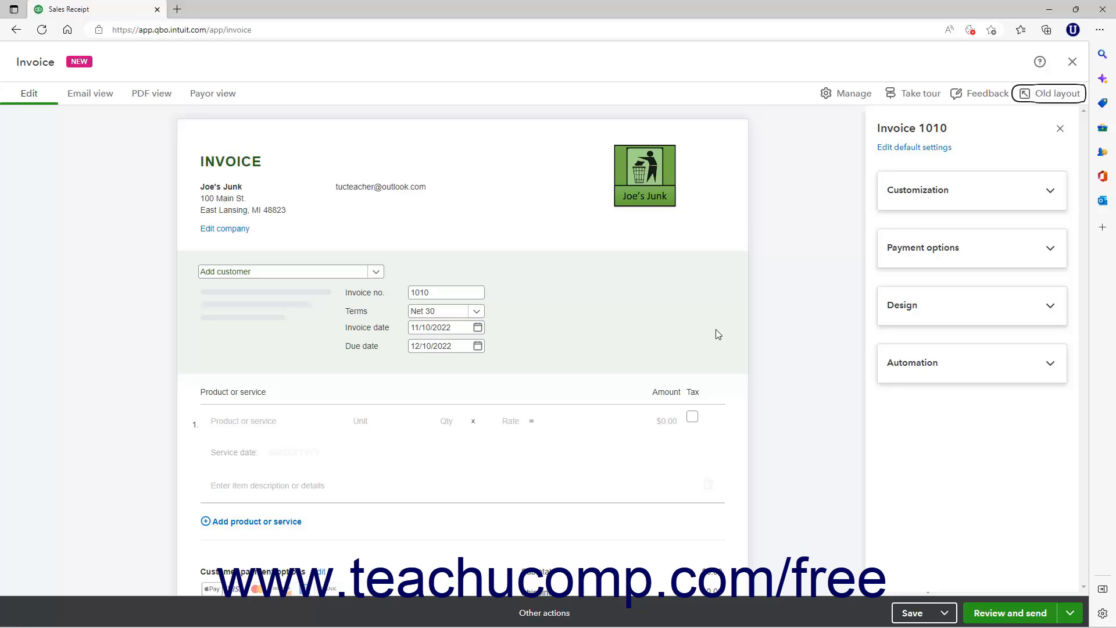
- Switch to the Sample Sporting Goods window, close its blank invoice and open the custom form styles list
{"action": "left_click", "coordinate": [782, 94]}
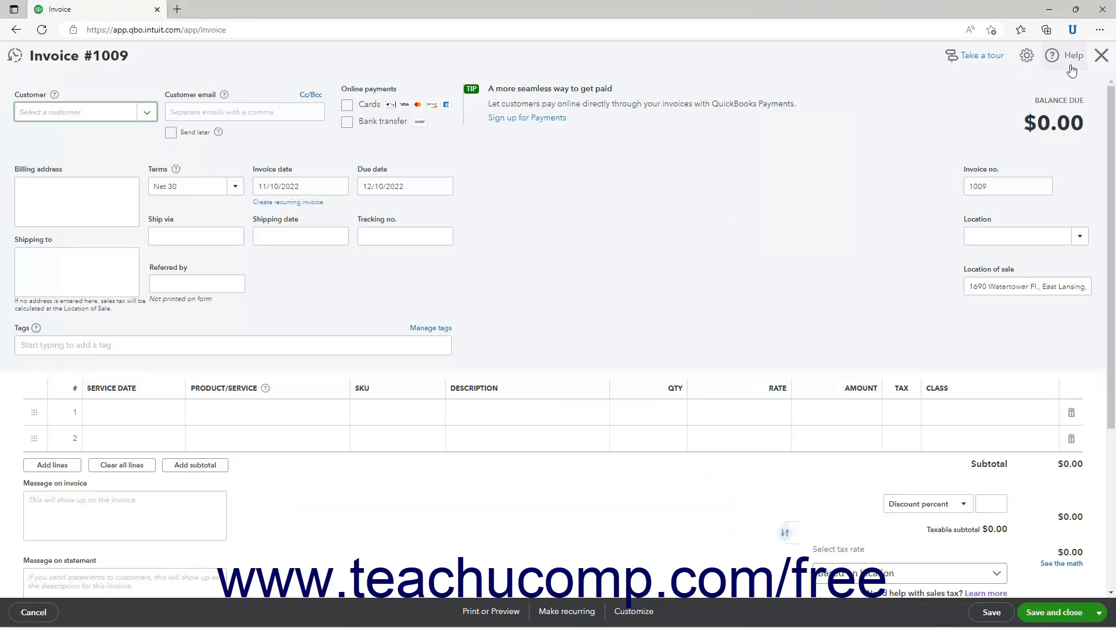
{"action": "left_click", "coordinate": [1102, 55]}
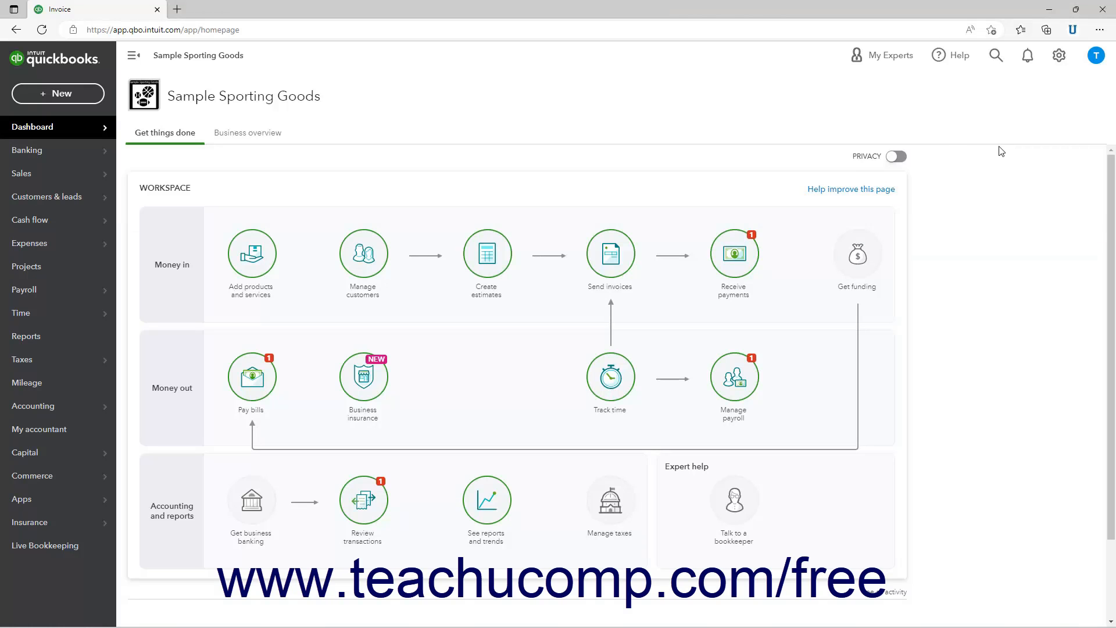
{"action": "left_click", "coordinate": [1066, 55]}
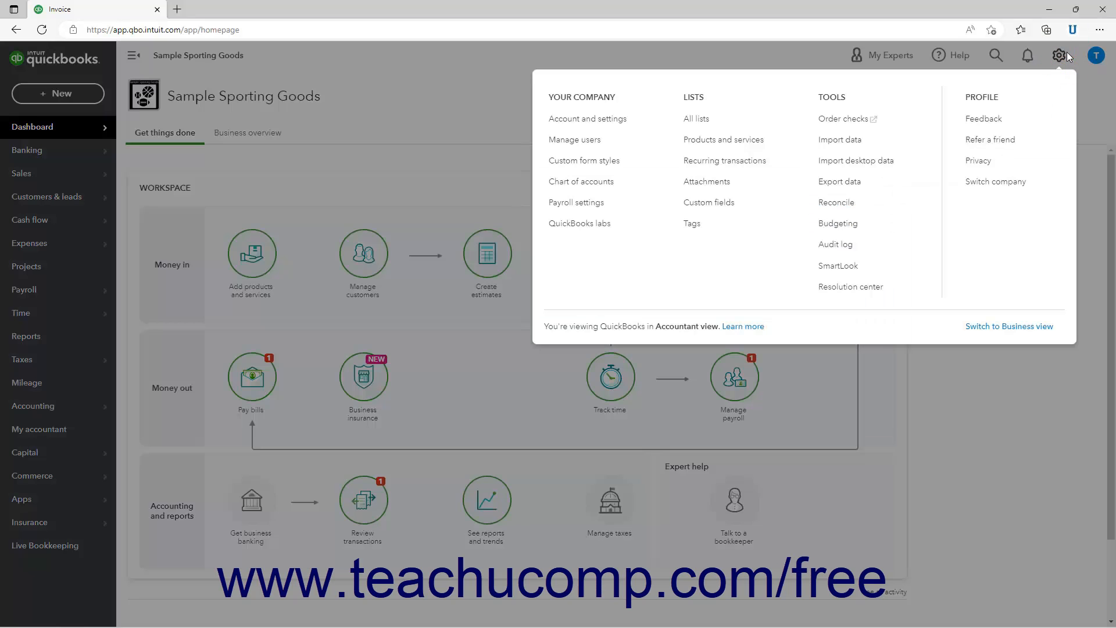
{"action": "left_click", "coordinate": [615, 173]}
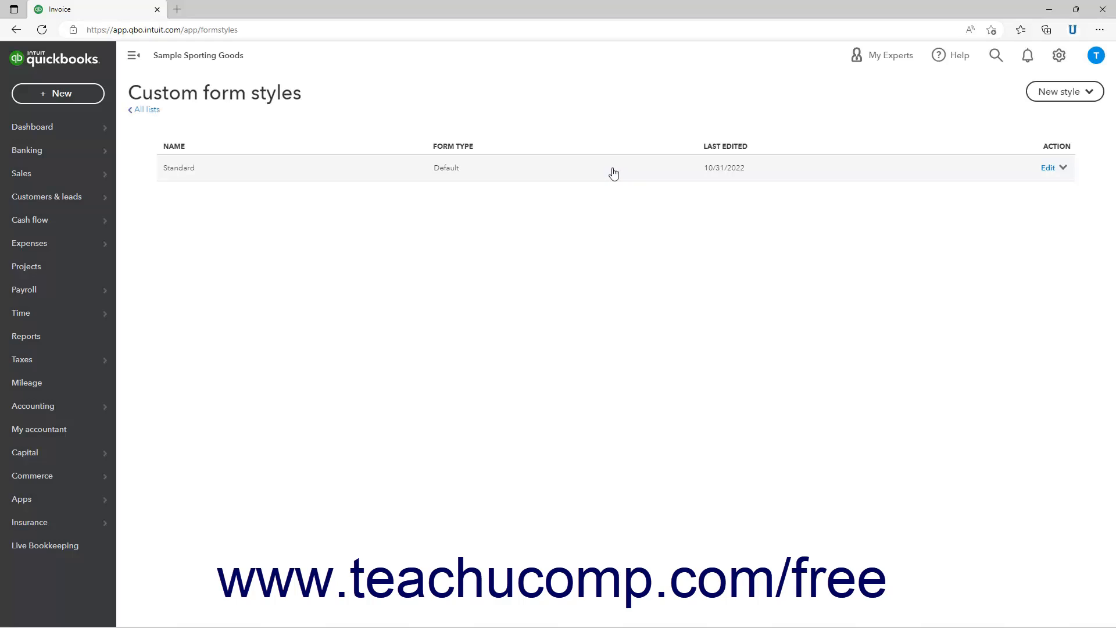
- Create a new invoice form style named "My Custom Invoice Style"
{"action": "left_click", "coordinate": [1040, 96]}
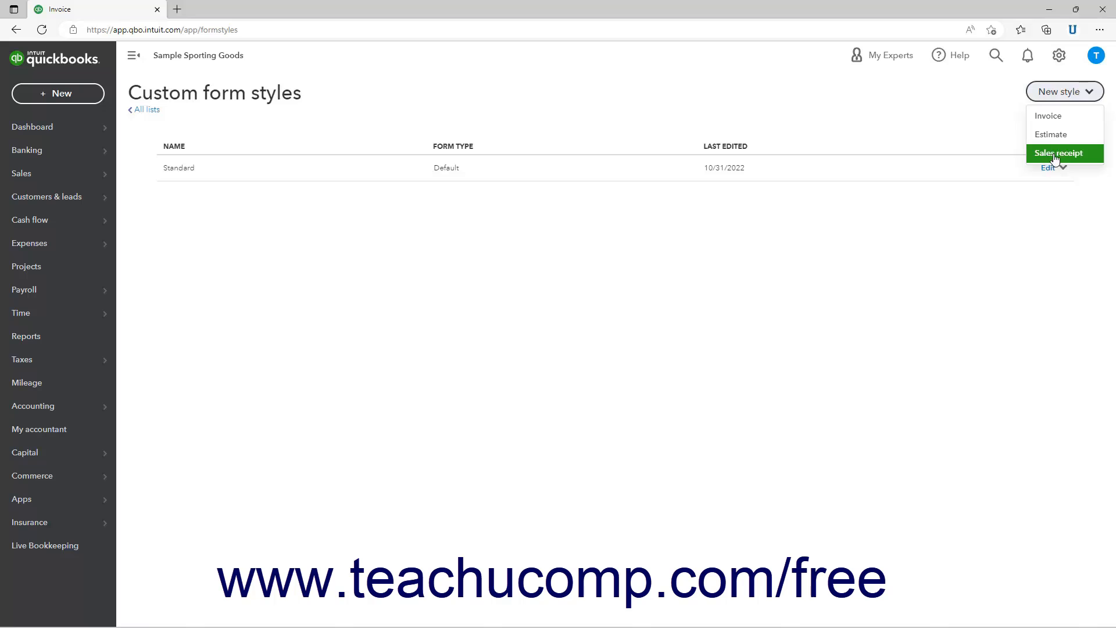
{"action": "left_click", "coordinate": [1063, 123]}
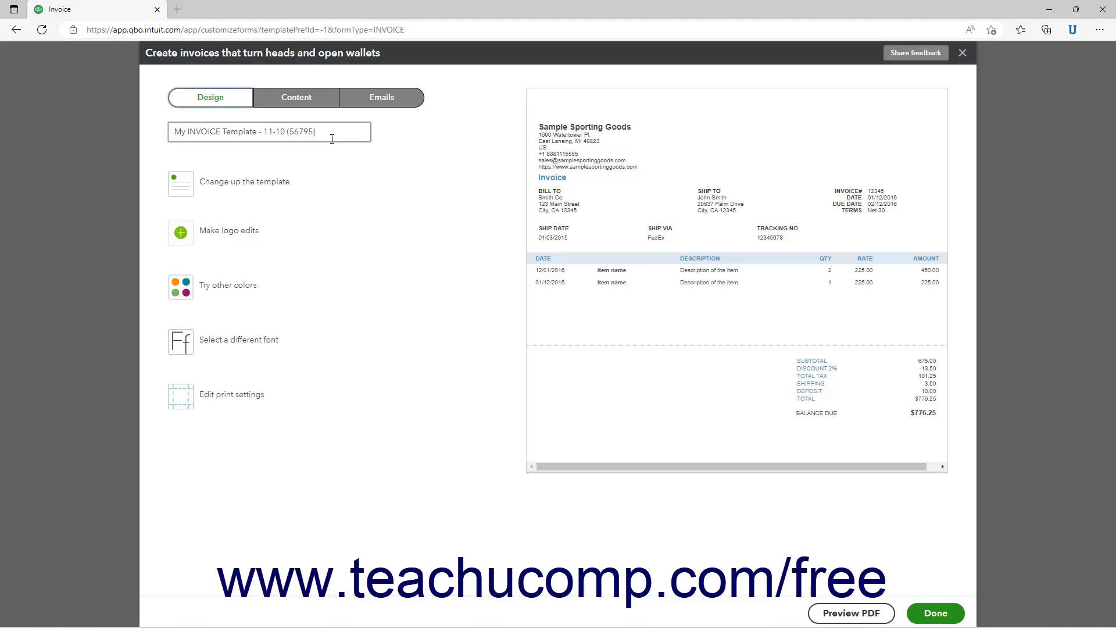
{"action": "left_click_drag", "start_coordinate": [332, 139], "coordinate": [172, 131]}
{"action": "type", "text": "My Custom Invoice Style"}
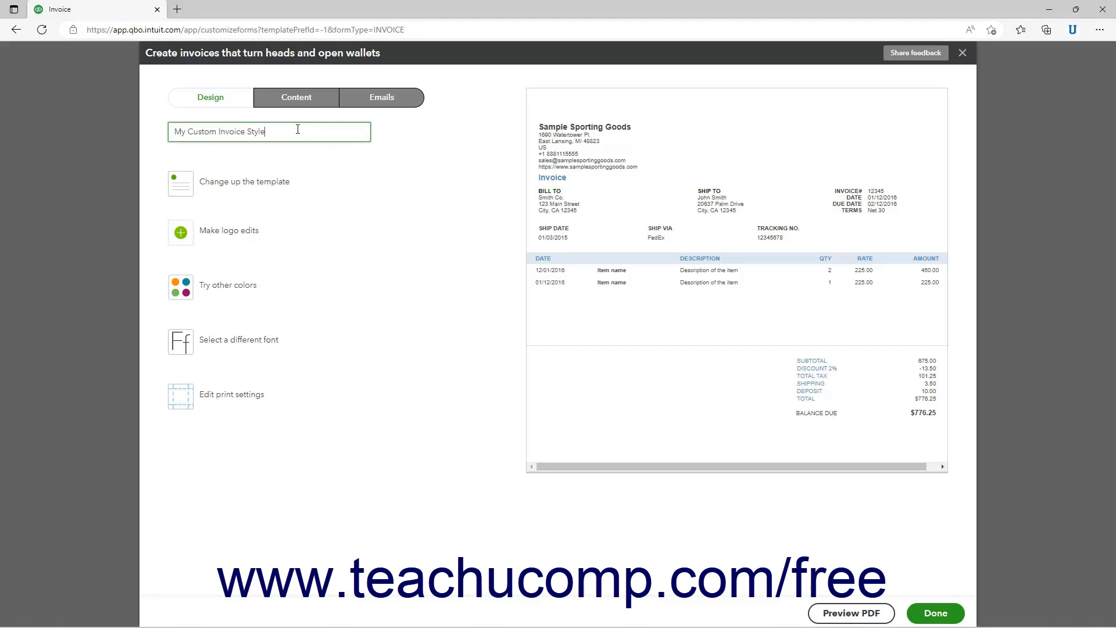
- Look through the design, content and email settings of the new invoice style
{"action": "left_click", "coordinate": [211, 99]}
{"action": "left_click", "coordinate": [280, 104]}
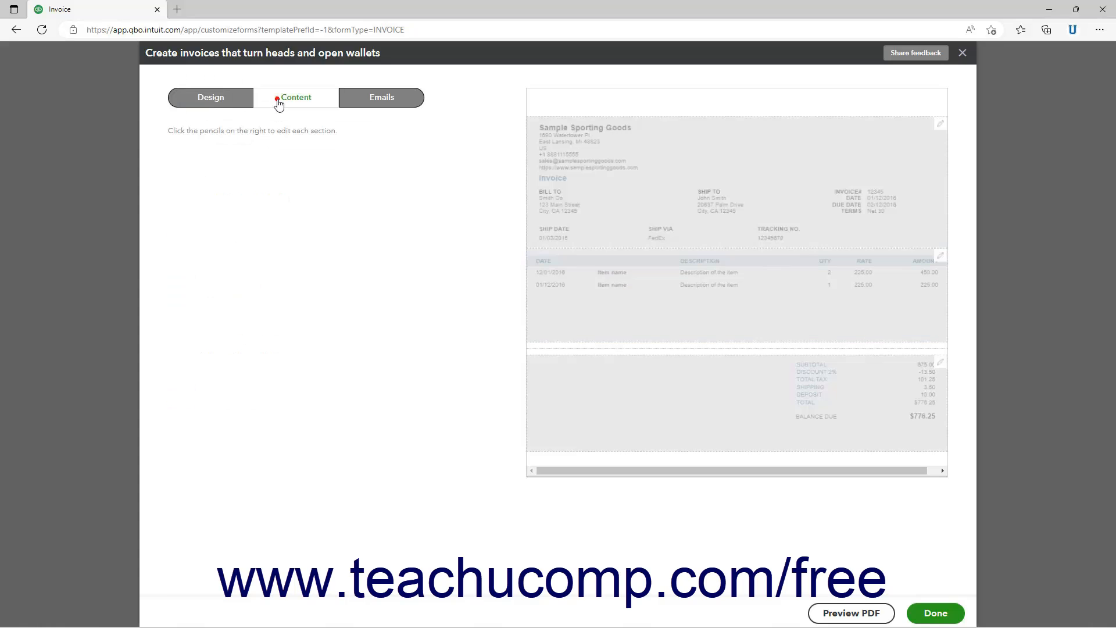
{"action": "left_click", "coordinate": [382, 103]}
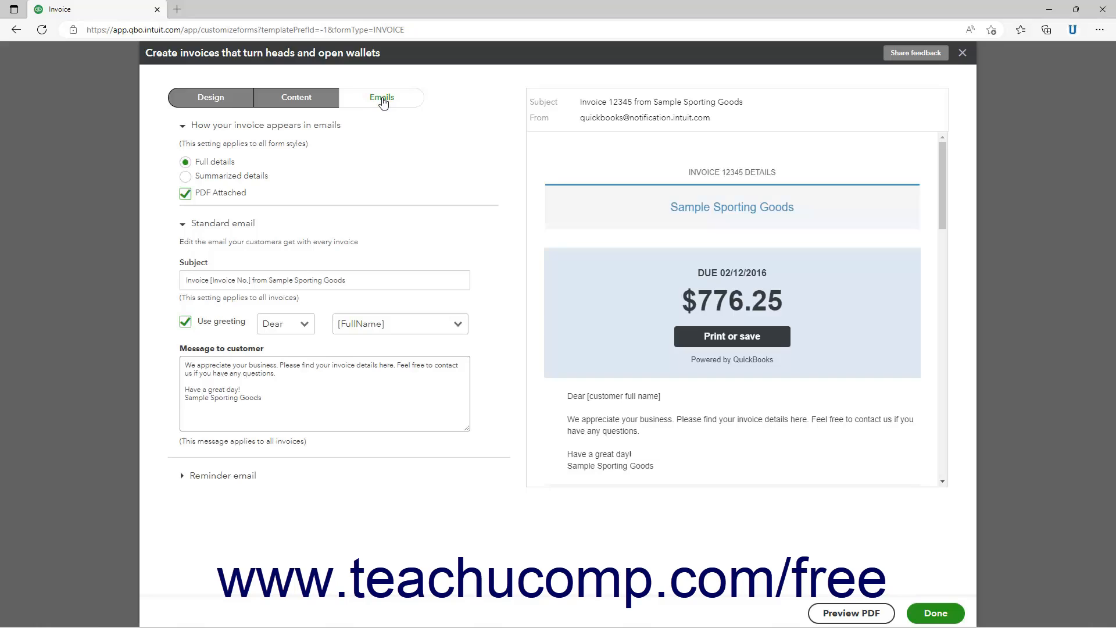
{"action": "left_click", "coordinate": [312, 103]}
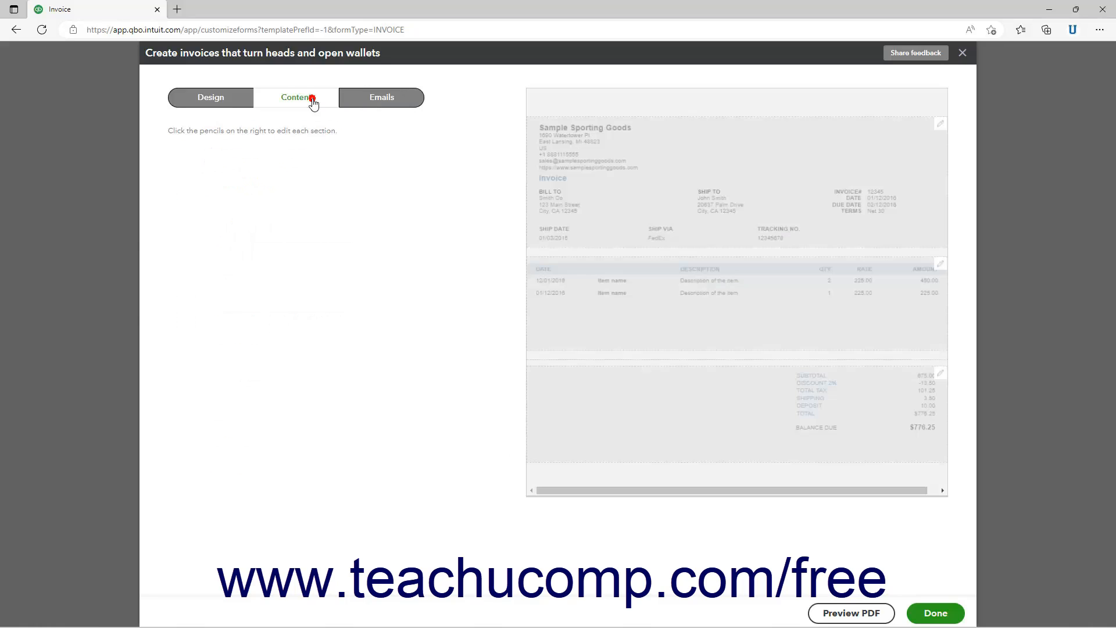
{"action": "left_click", "coordinate": [227, 108]}
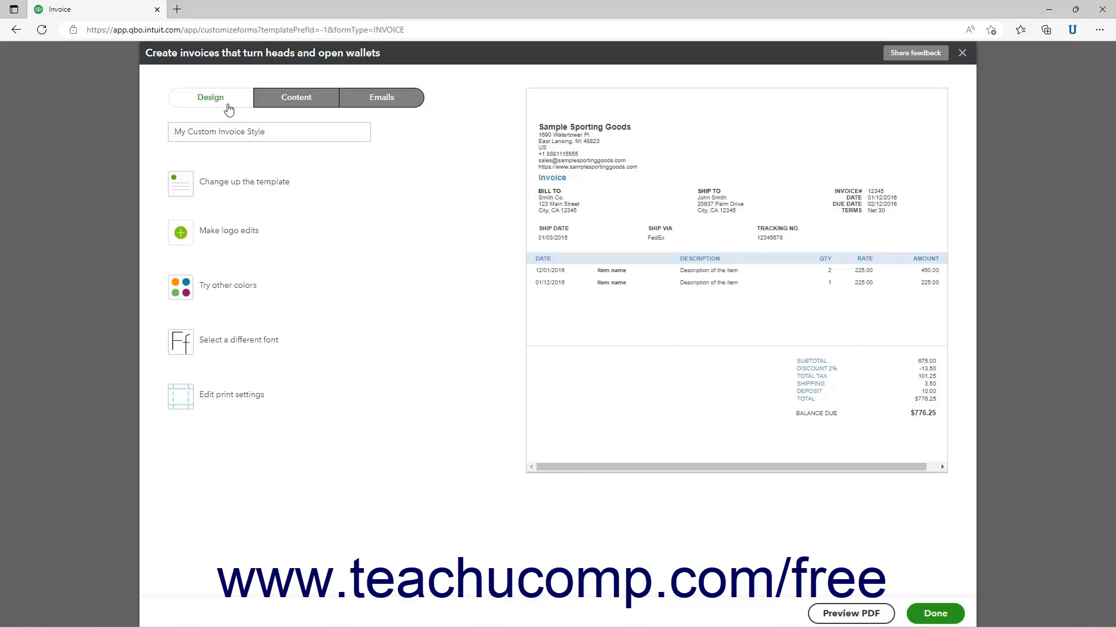
- Preview the custom invoice style as a PDF and finish editing to save it
{"action": "left_click", "coordinate": [962, 54]}
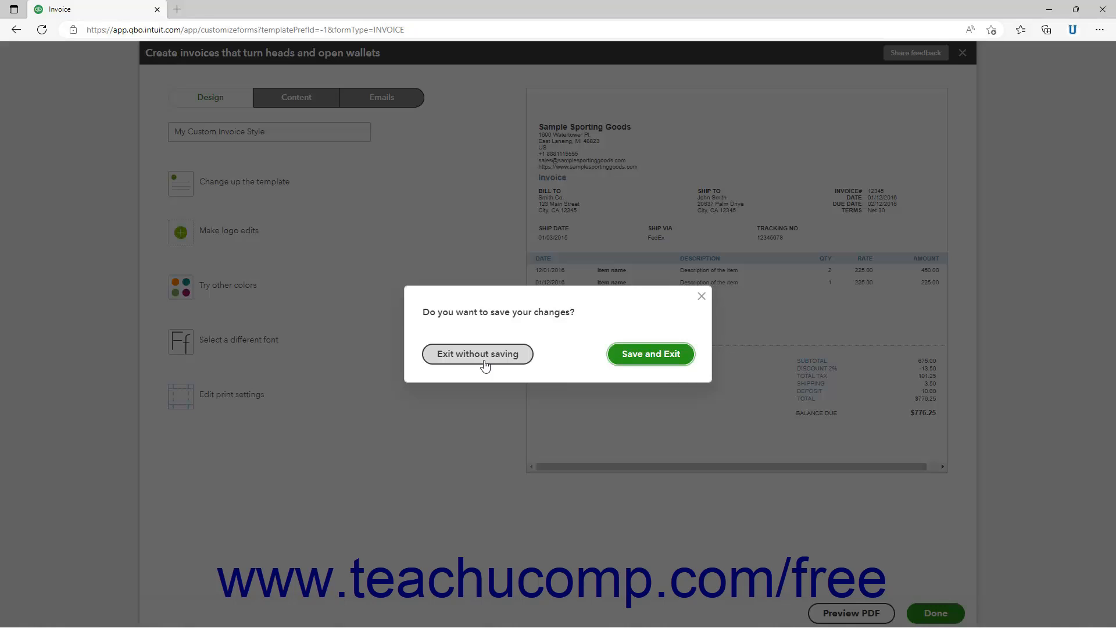
{"action": "left_click", "coordinate": [702, 297]}
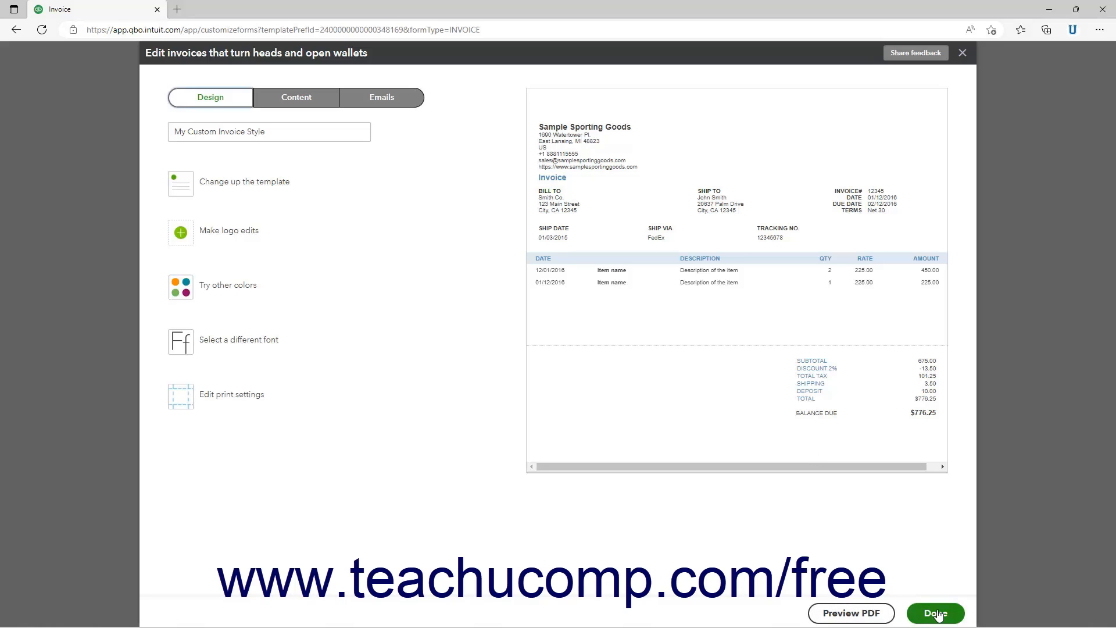
{"action": "left_click", "coordinate": [840, 620]}
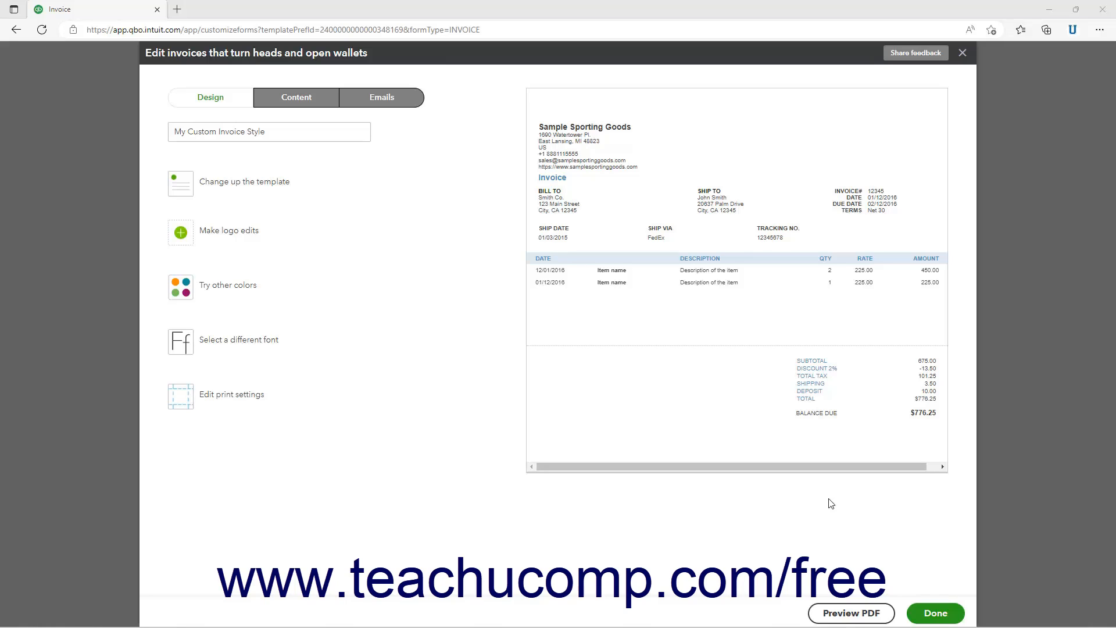
{"action": "left_click", "coordinate": [934, 614]}
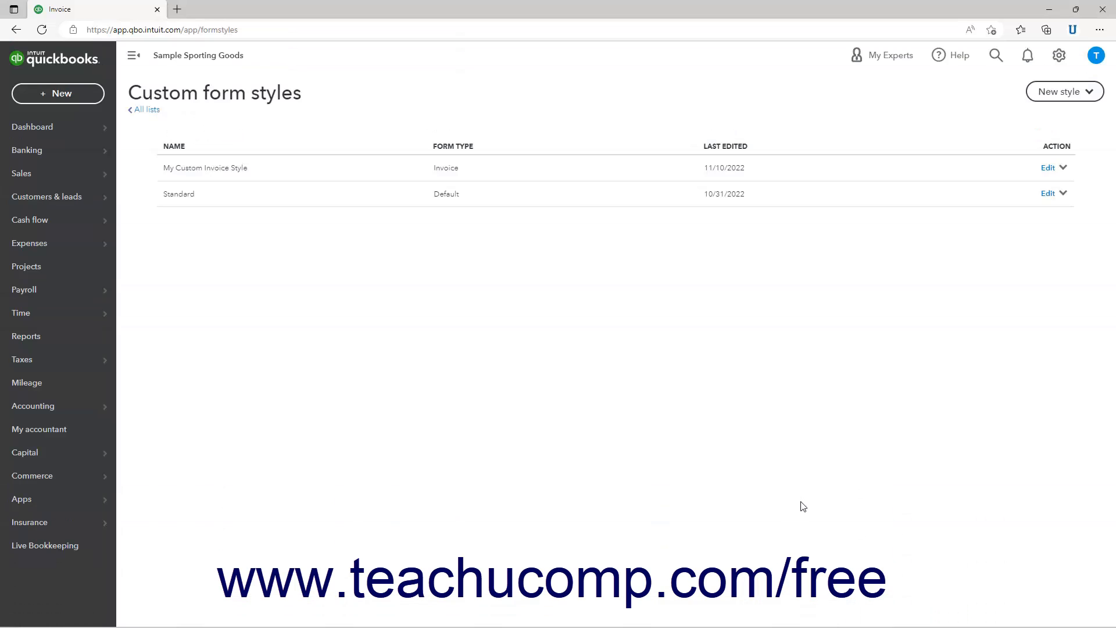